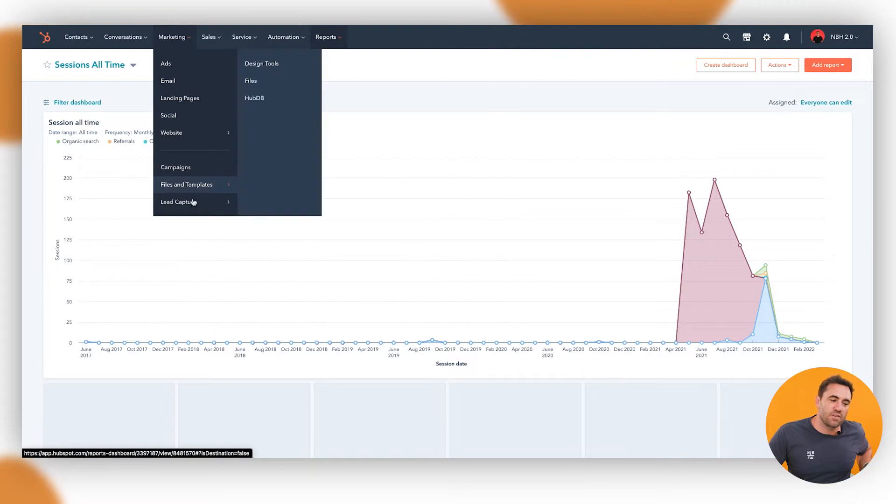
Step: Create a new embedded form for the NBH 2.0 business unit from the Contact us template
{"action": "left_click", "coordinate": [277, 85]}
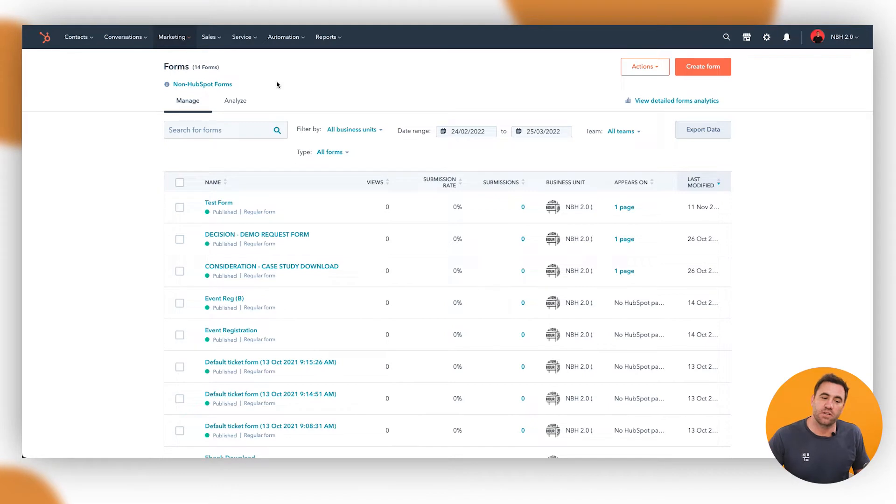
{"action": "left_click", "coordinate": [701, 65]}
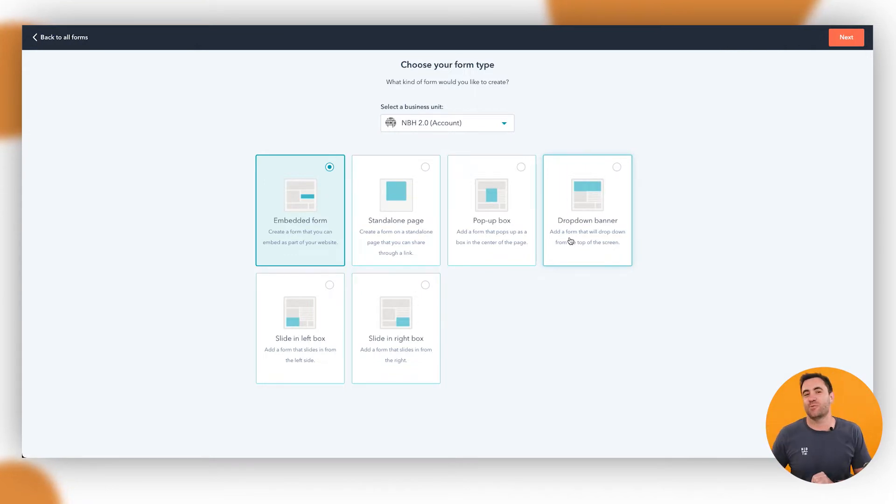
{"action": "left_click", "coordinate": [846, 38]}
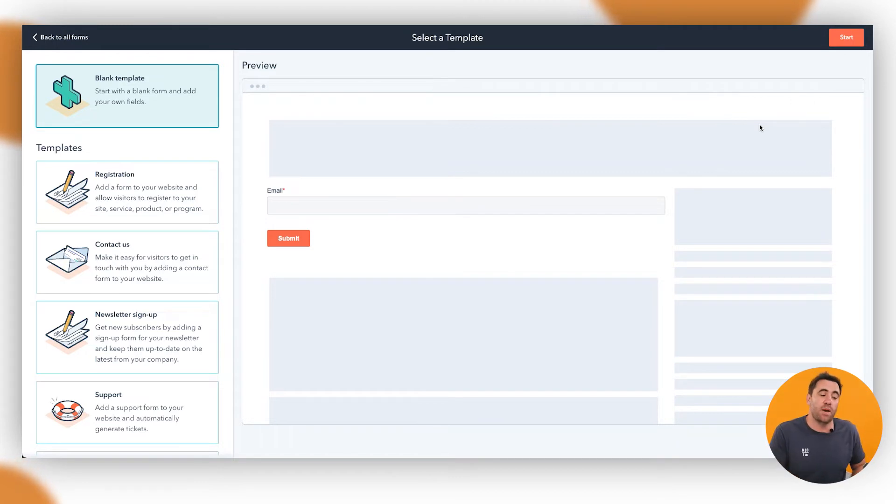
{"action": "left_click", "coordinate": [150, 273]}
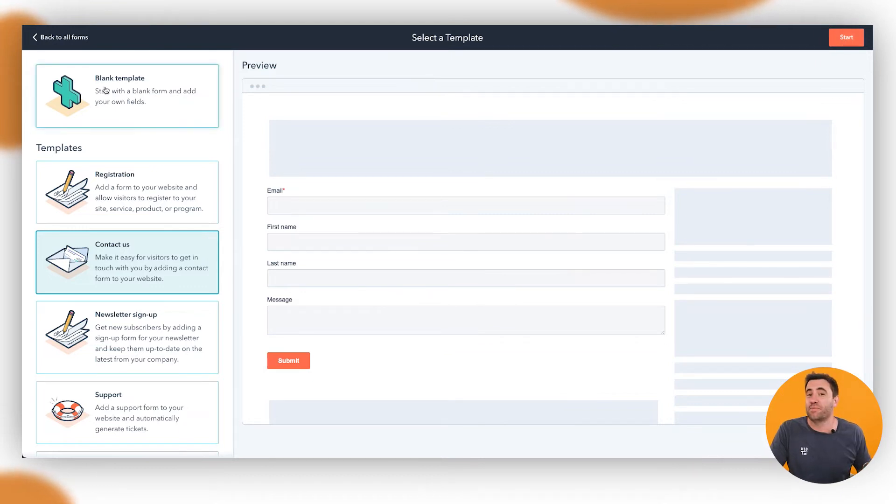
{"action": "left_click", "coordinate": [845, 40]}
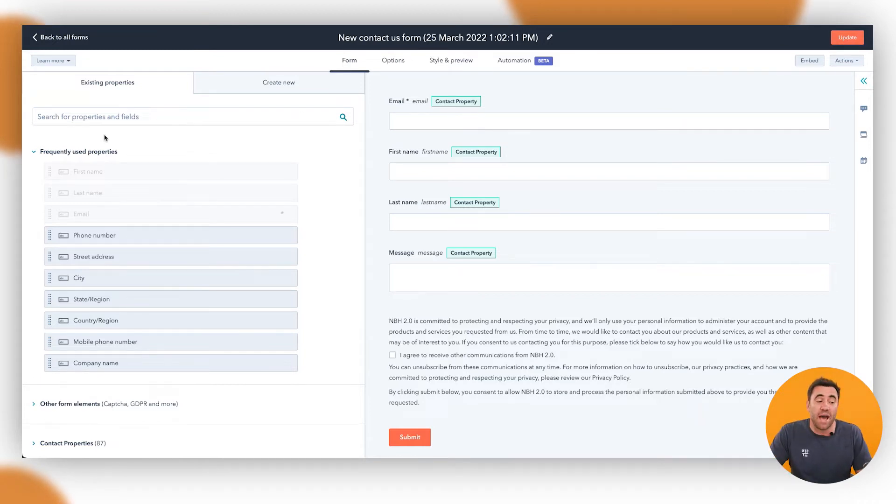
Step: Browse the existing contact properties available to add as form fields
{"action": "left_click", "coordinate": [34, 153]}
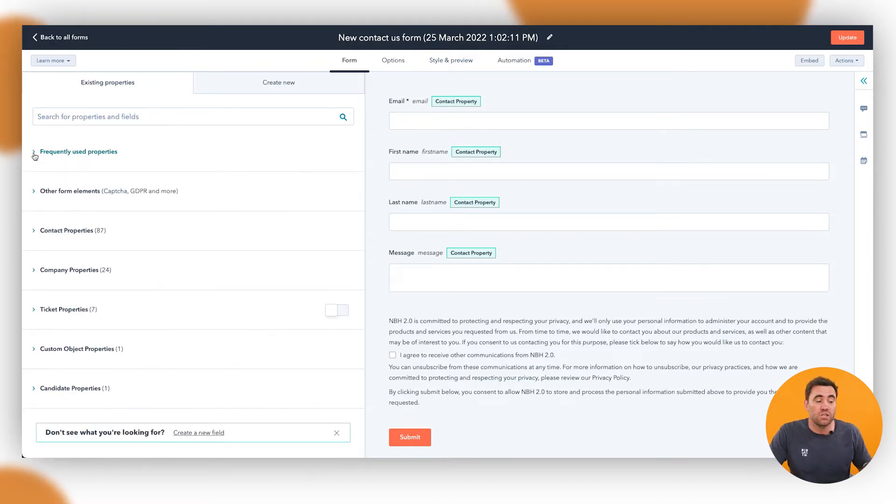
{"action": "left_click", "coordinate": [35, 231]}
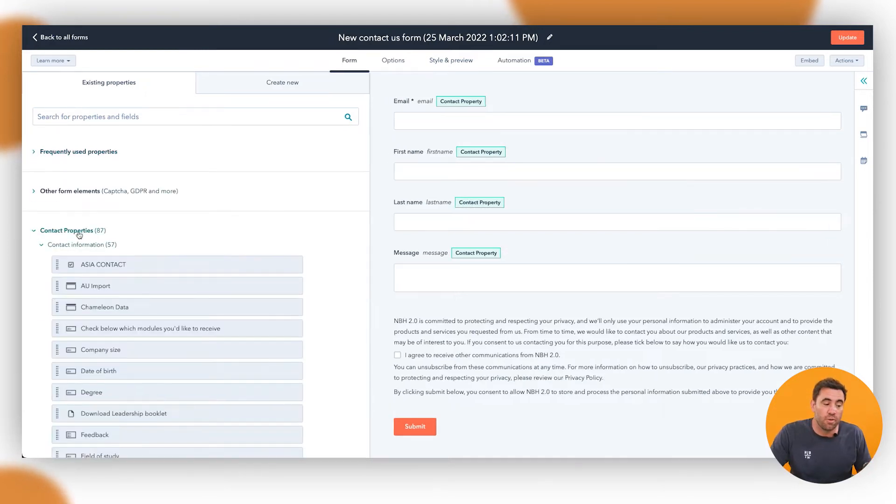
{"action": "scroll", "coordinate": [304, 273], "scroll_direction": "down", "scroll_amount": 13}
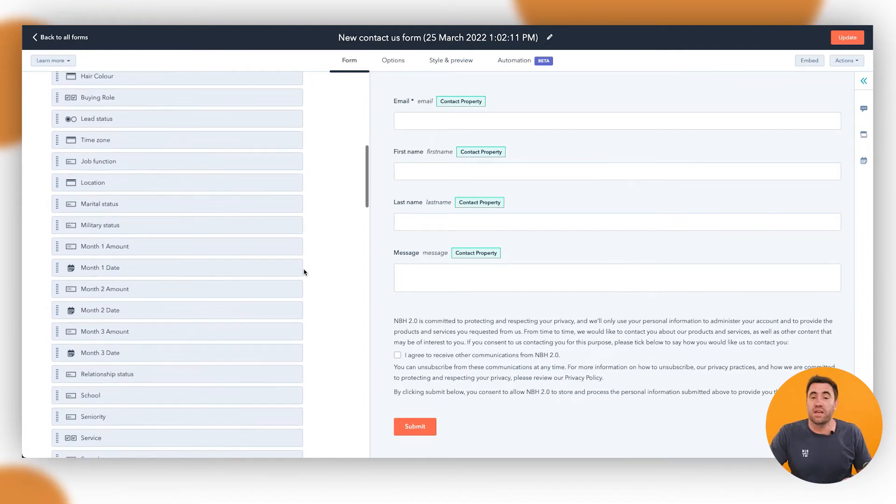
{"action": "scroll", "coordinate": [303, 273], "scroll_direction": "down", "scroll_amount": 2}
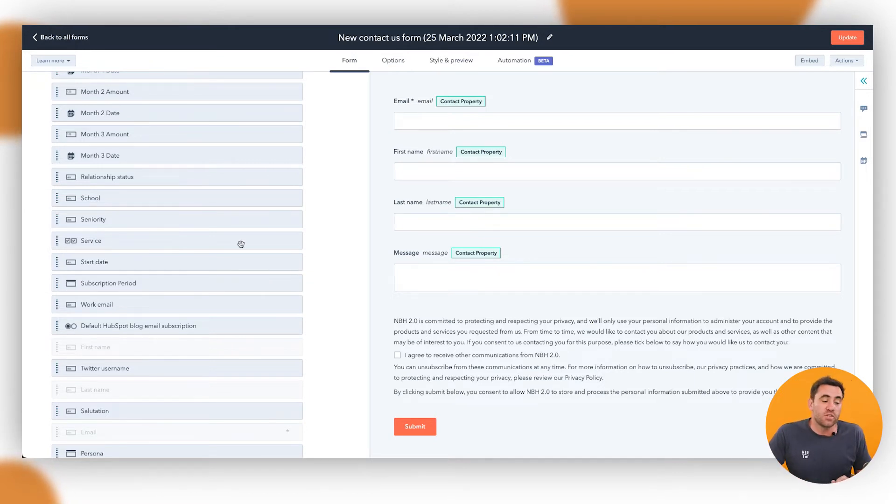
{"action": "scroll", "coordinate": [186, 252], "scroll_direction": "up", "scroll_amount": 20}
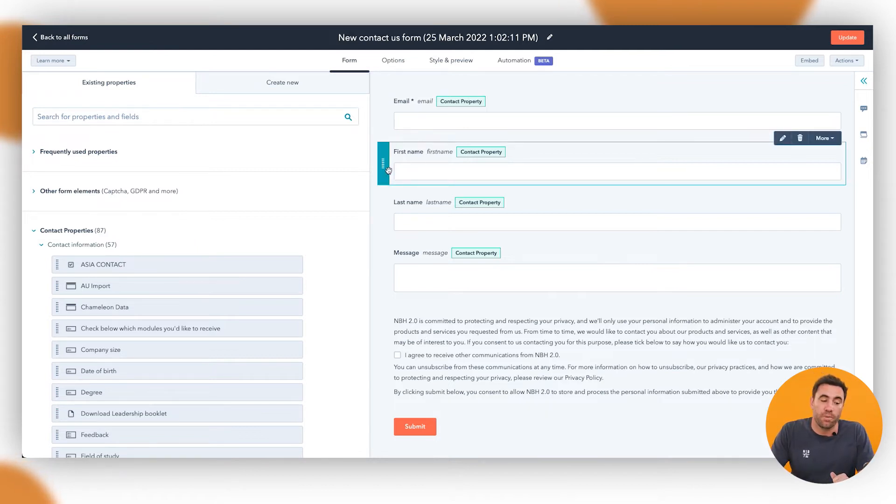
Step: Rearrange the form so First name and Last name sit side by side in the first row, above Email
{"action": "left_click_drag", "start_coordinate": [387, 170], "coordinate": [413, 93]}
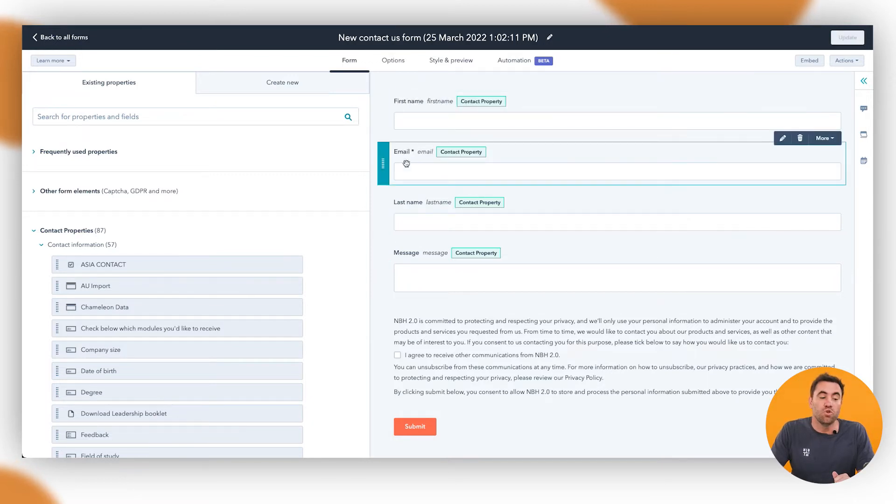
{"action": "left_click_drag", "start_coordinate": [384, 163], "coordinate": [413, 232]}
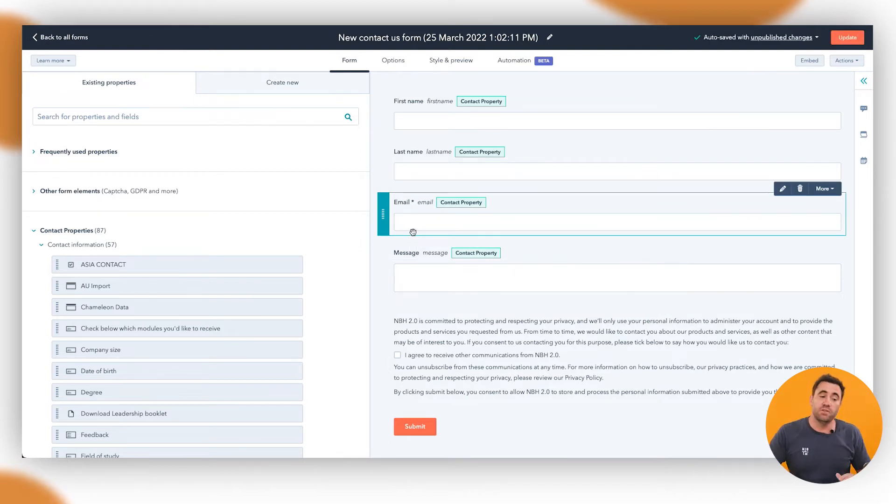
{"action": "left_click_drag", "start_coordinate": [393, 168], "coordinate": [848, 121]}
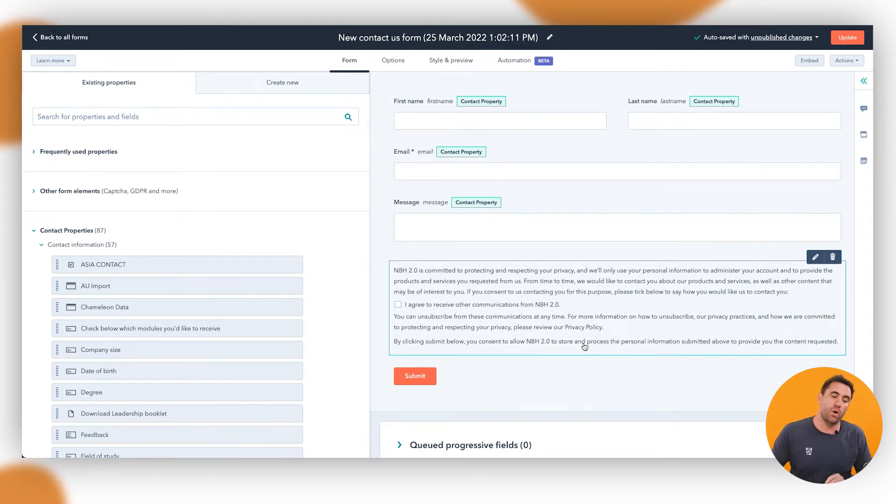
Step: Add the Mobile phone number field beside Email, and delete the privacy consent block above the Submit button
{"action": "left_click", "coordinate": [34, 152]}
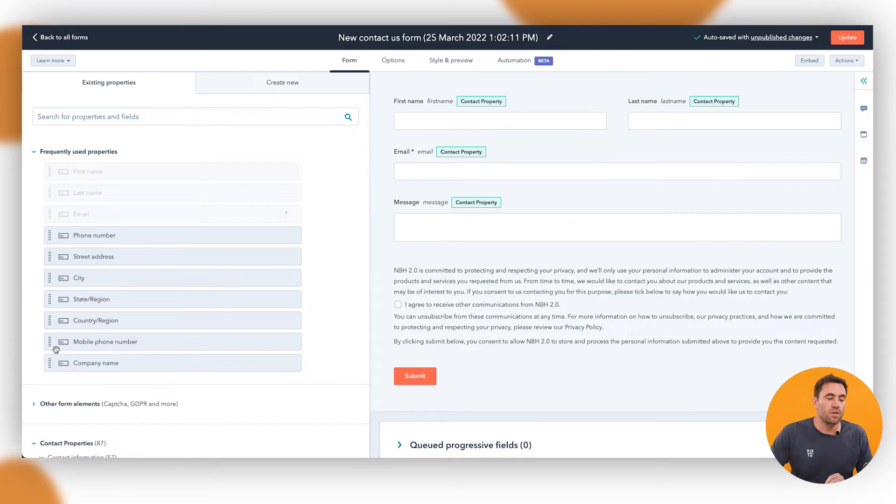
{"action": "left_click_drag", "start_coordinate": [50, 345], "coordinate": [843, 172]}
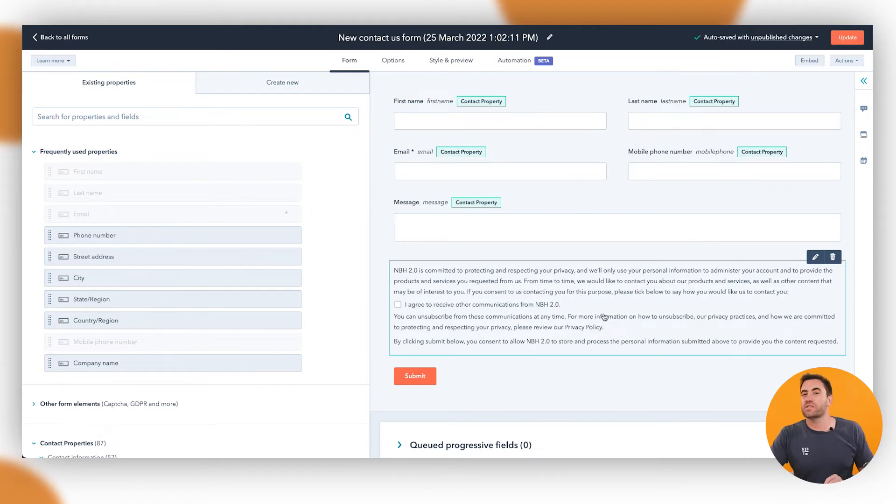
{"action": "left_click", "coordinate": [833, 258]}
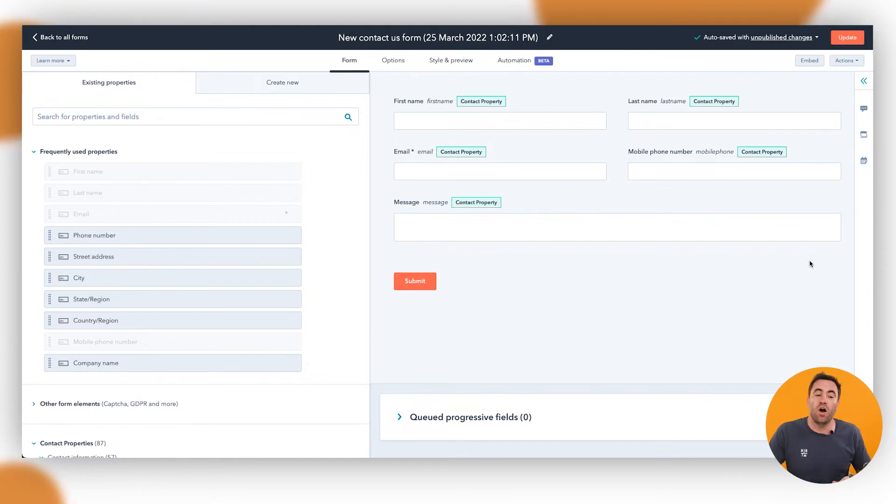
Step: Make the Message, Mobile phone number and First name fields required
{"action": "left_click", "coordinate": [824, 189]}
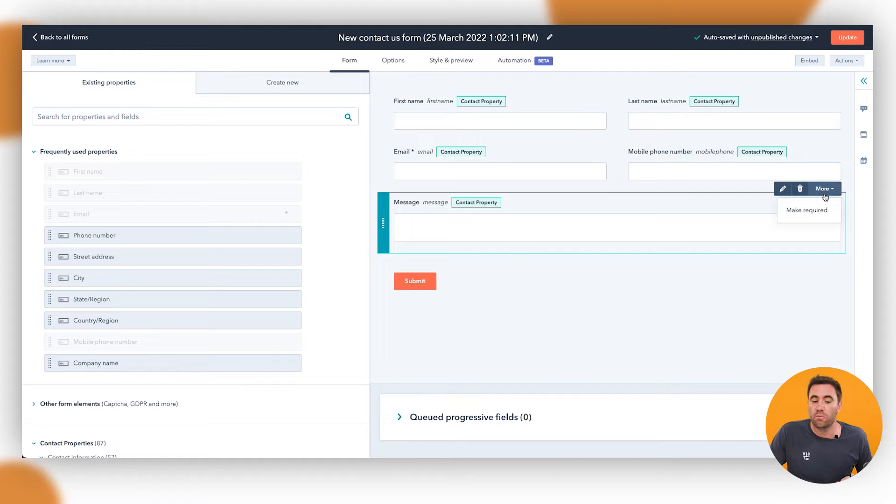
{"action": "left_click", "coordinate": [817, 211]}
{"action": "left_click", "coordinate": [824, 138]}
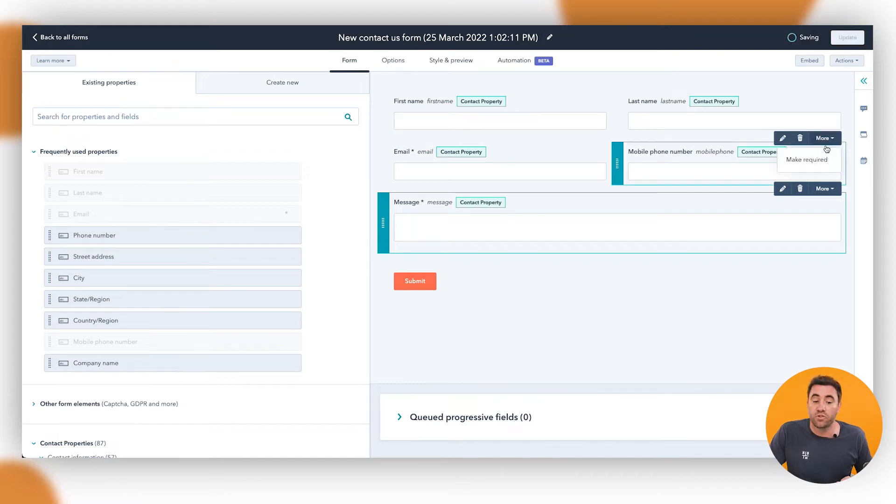
{"action": "left_click", "coordinate": [802, 159]}
{"action": "left_click", "coordinate": [589, 88]}
{"action": "left_click", "coordinate": [584, 110]}
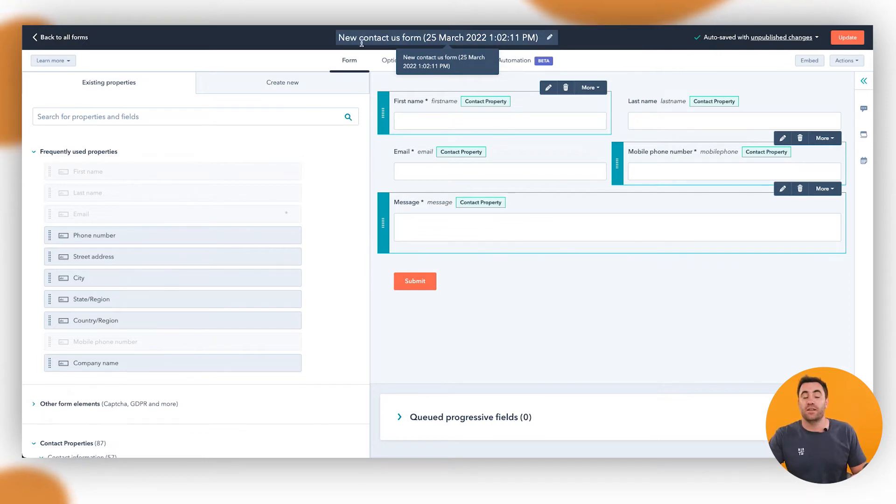
Step: Rename the form to "NBH Website: Contact Page Form"
{"action": "left_click", "coordinate": [366, 40]}
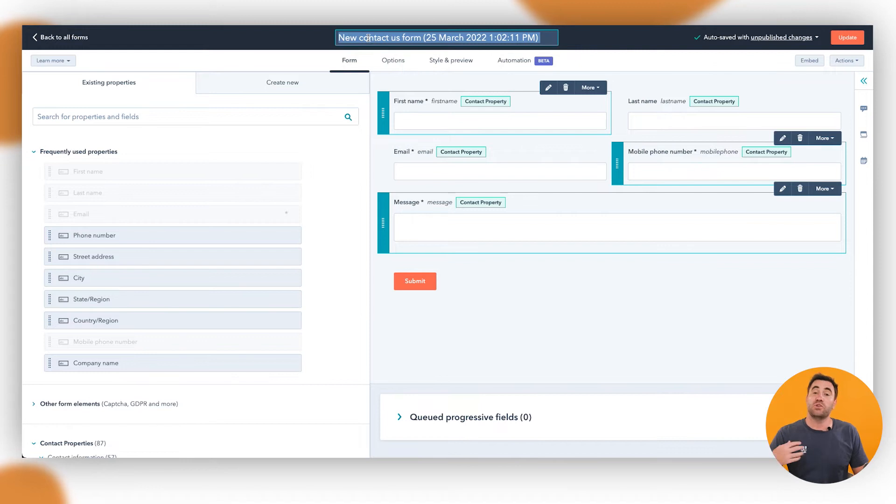
{"action": "type", "text": "NBH wesbite"}
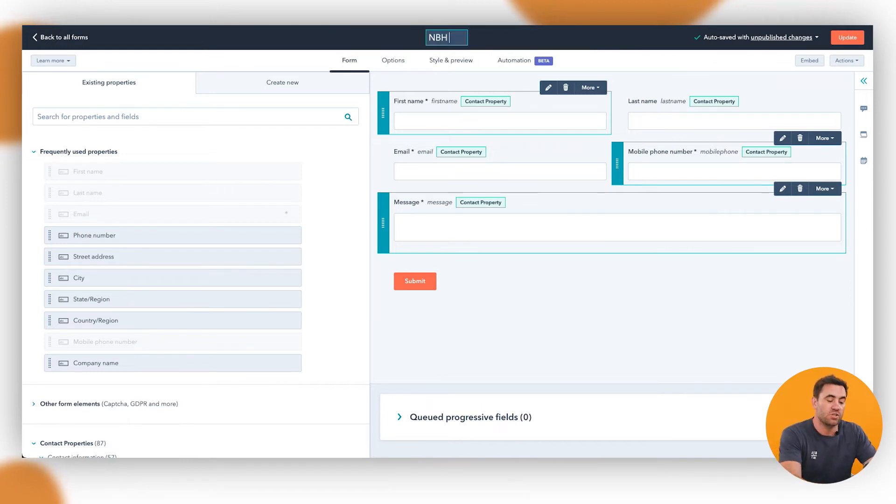
{"action": "key", "text": "BackSpace"}
{"action": "key", "text": "BackSpace"}
{"action": "key", "text": "BackSpace"}
{"action": "key", "text": "BackSpace"}
{"action": "key", "text": "BackSpace"}
{"action": "key", "text": "BackSpace"}
{"action": "key", "text": "BackSpace"}
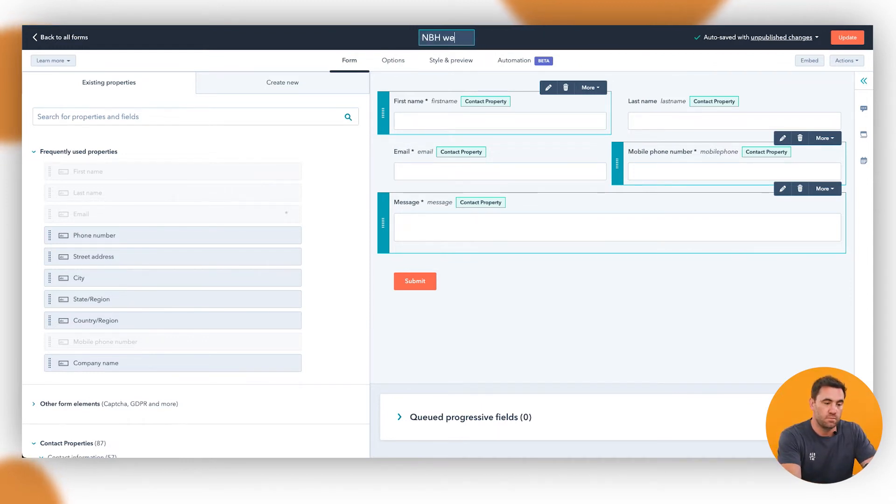
{"action": "type", "text": "Website: Contact Fo"}
{"action": "key", "text": "BackSpace"}
{"action": "key", "text": "BackSpace"}
{"action": "key", "text": "BackSpace"}
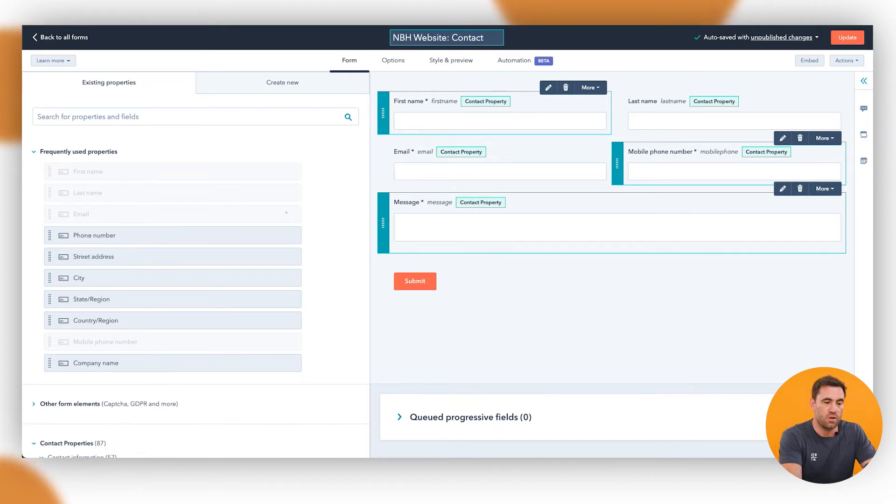
{"action": "type", "text": "Page Form"}
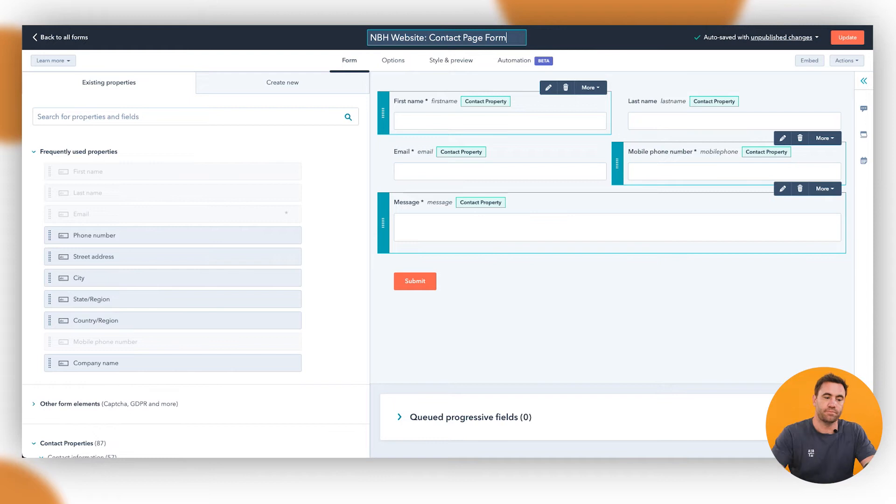
{"action": "left_click", "coordinate": [626, 41]}
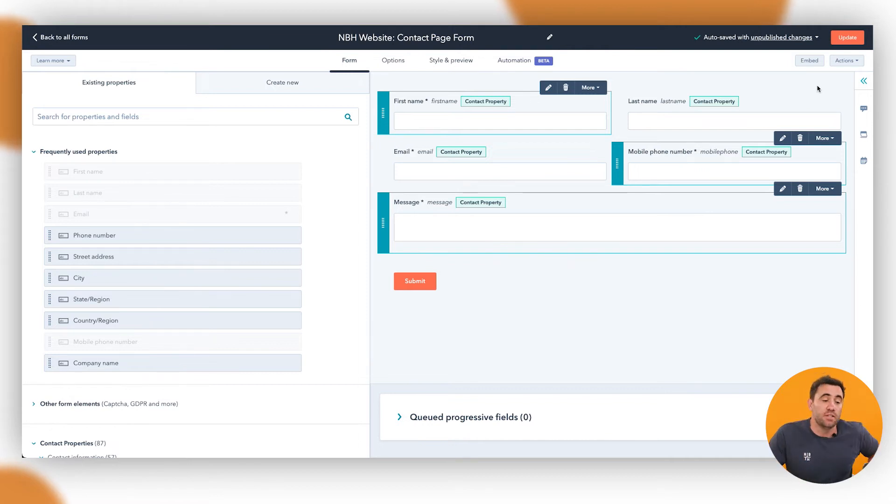
Step: Keep the thank-you message as the after-submission response and append "Someone will be in touch with you shortly." to its text
{"action": "left_click", "coordinate": [387, 64]}
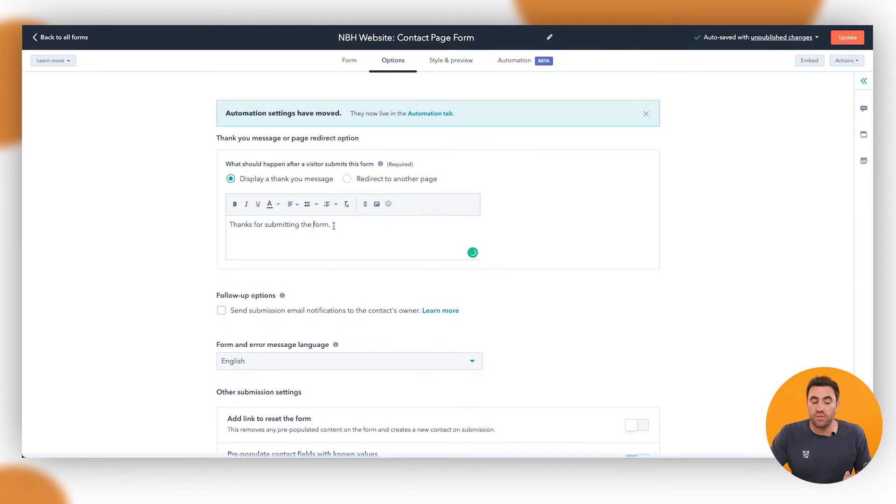
{"action": "left_click", "coordinate": [347, 180]}
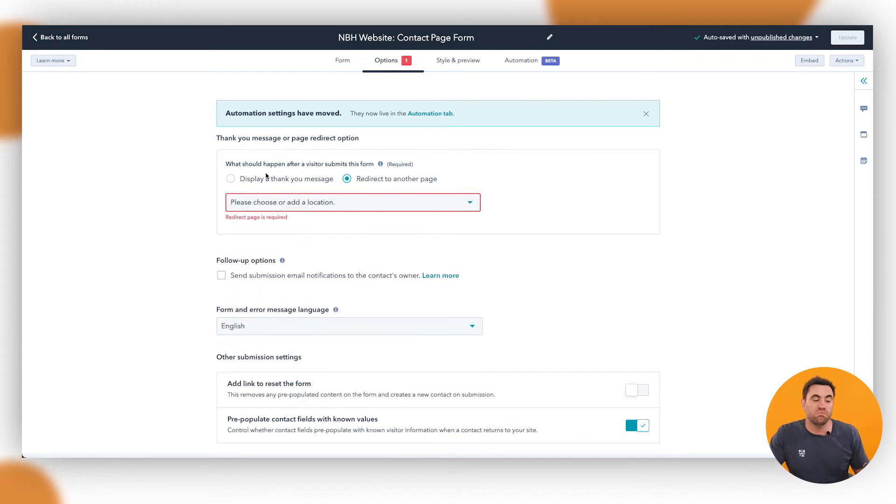
{"action": "left_click", "coordinate": [231, 178]}
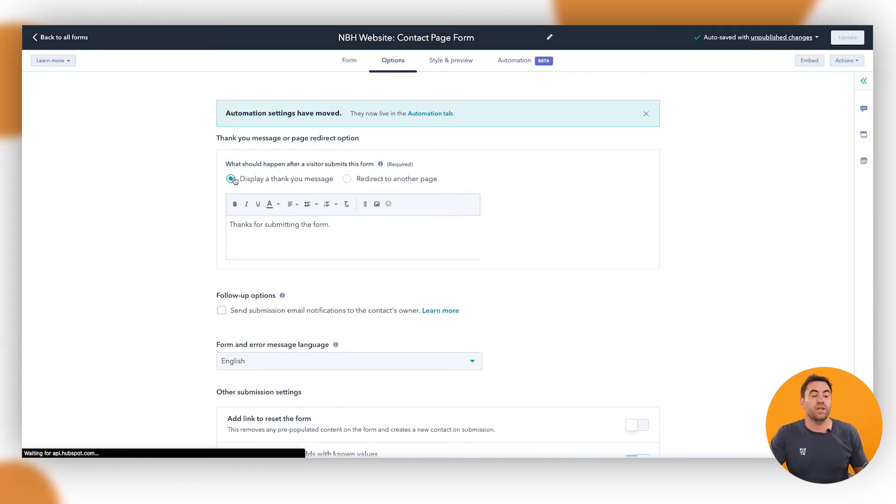
{"action": "left_click", "coordinate": [336, 225]}
{"action": "type", "text": "Someone wil be "}
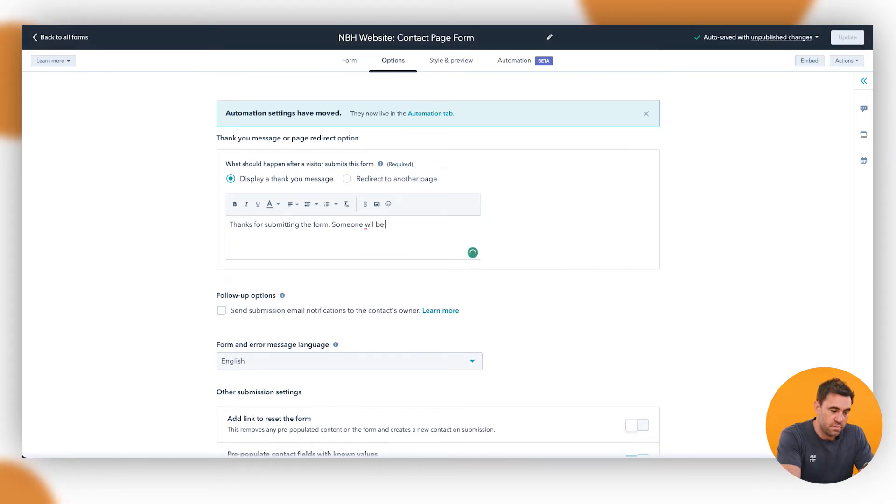
{"action": "type", "text": "l;"}
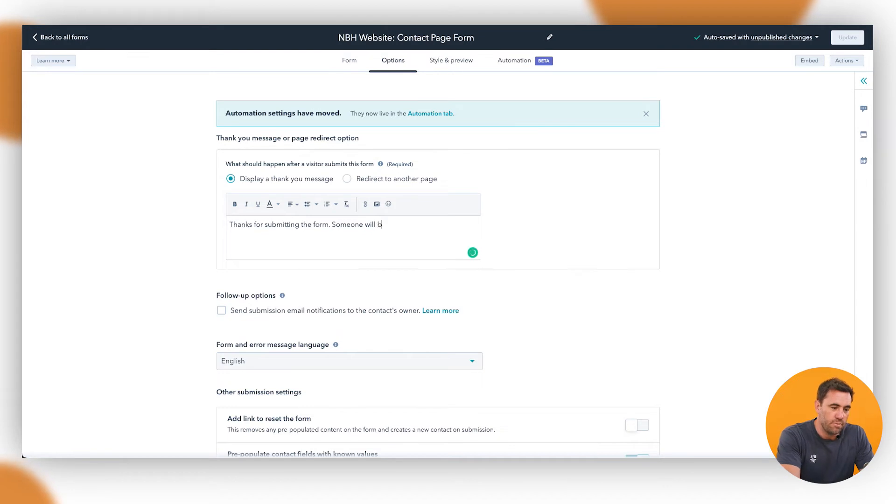
{"action": "type", "text": "in touch with you shortly."}
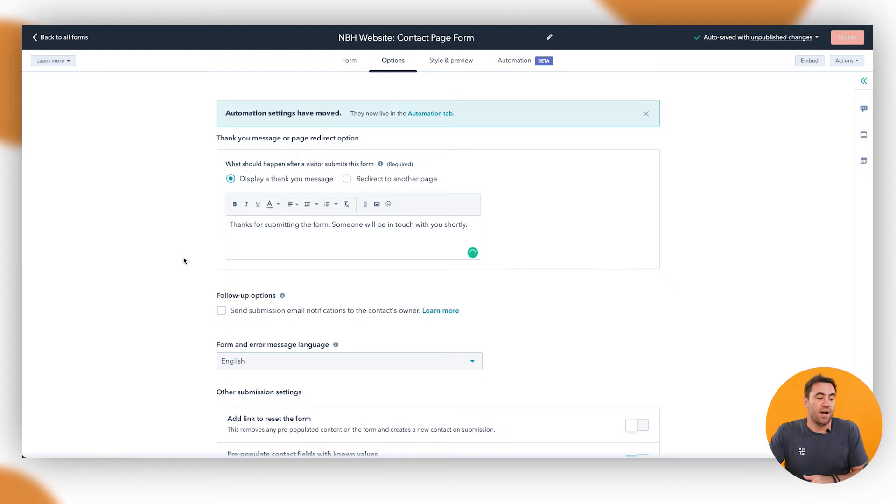
Step: Enable submission email notifications to the contact's owner in the form's follow-up options
{"action": "scroll", "coordinate": [210, 274], "scroll_direction": "down", "scroll_amount": 1}
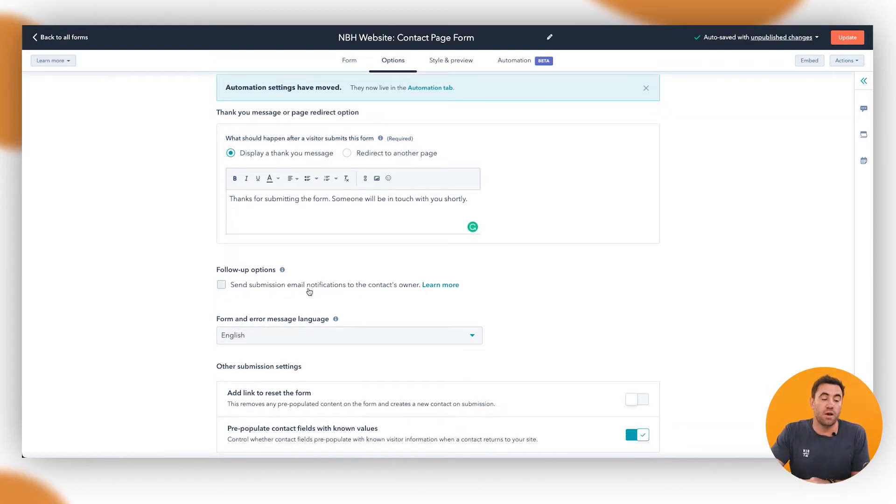
{"action": "left_click", "coordinate": [223, 288]}
{"action": "scroll", "coordinate": [184, 296], "scroll_direction": "down", "scroll_amount": 2}
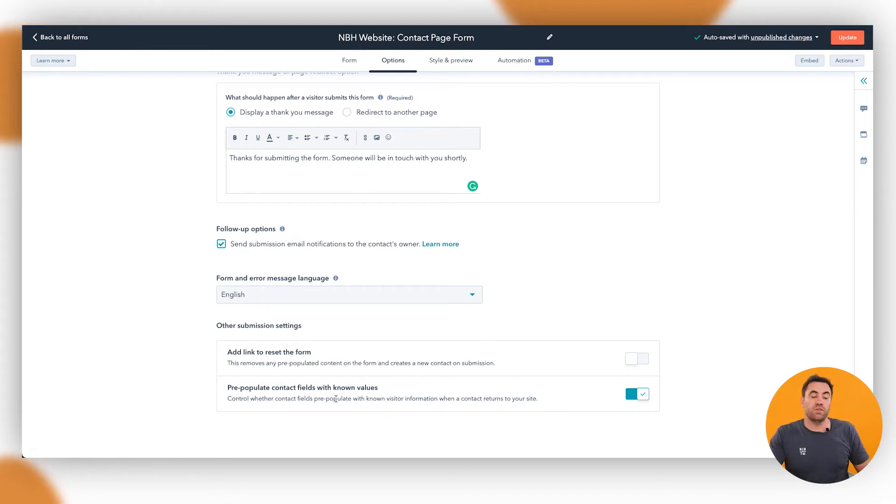
Step: Review the form's input themes and its style settings for width, text, thank-you message and button
{"action": "left_click", "coordinate": [445, 65]}
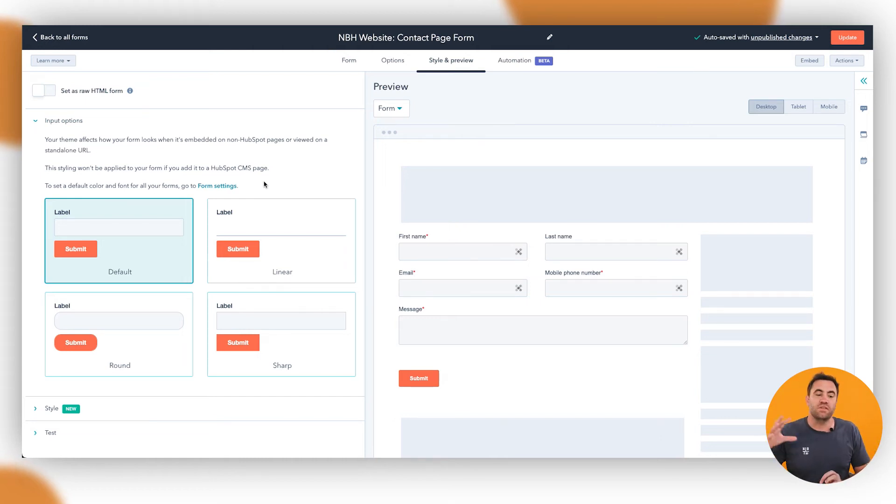
{"action": "left_click", "coordinate": [45, 407]}
{"action": "scroll", "coordinate": [164, 237], "scroll_direction": "down", "scroll_amount": 8}
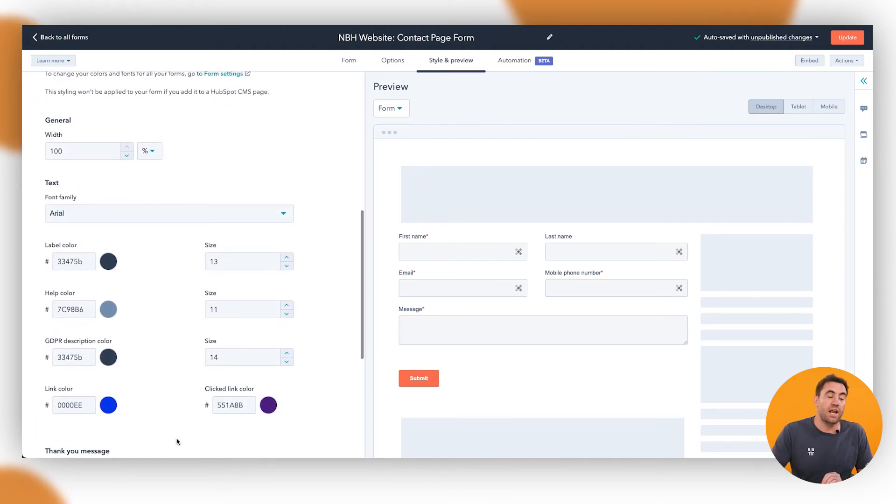
{"action": "scroll", "coordinate": [226, 266], "scroll_direction": "down", "scroll_amount": 5}
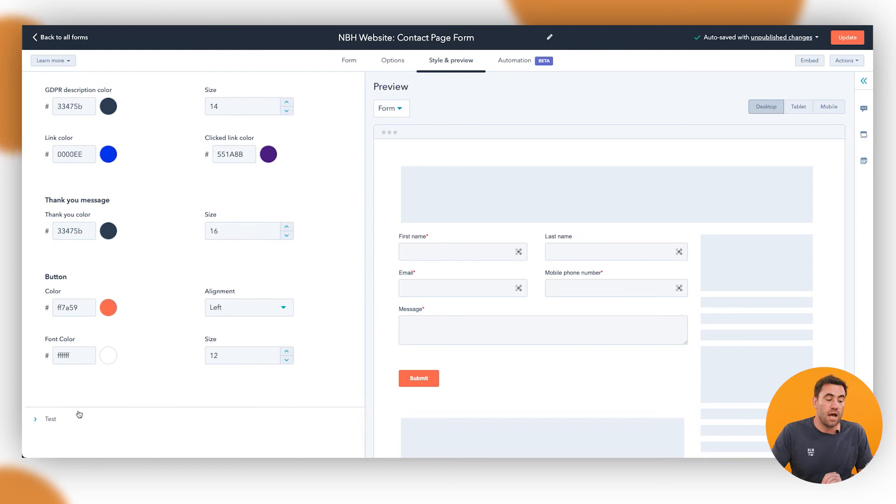
{"action": "scroll", "coordinate": [112, 351], "scroll_direction": "up", "scroll_amount": 12}
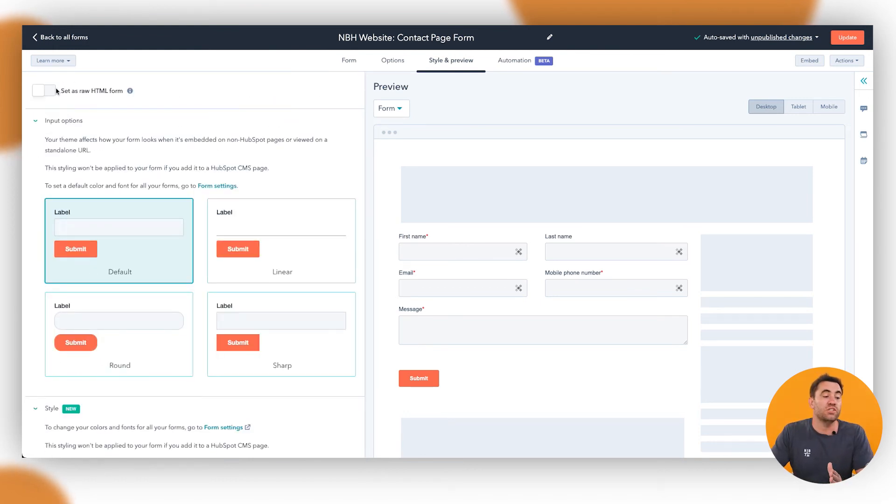
Step: Try displaying the form as raw HTML in the preview and restore the styled version
{"action": "left_click", "coordinate": [44, 90]}
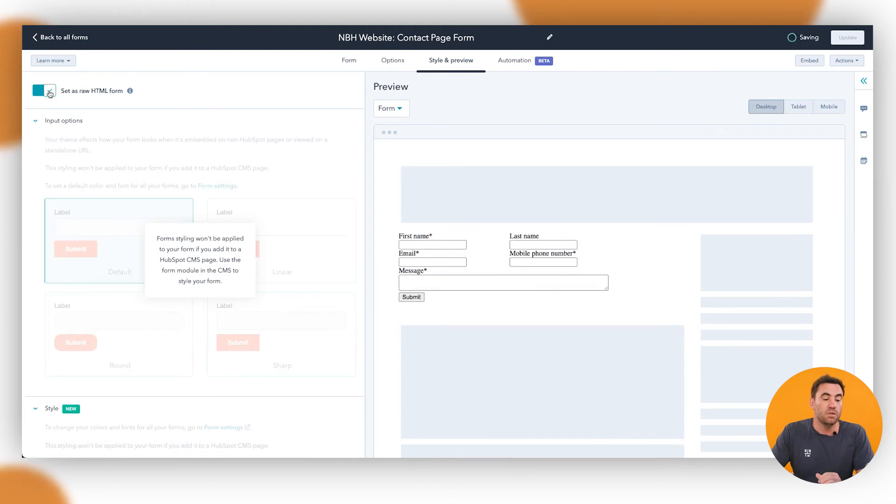
{"action": "left_click", "coordinate": [44, 91]}
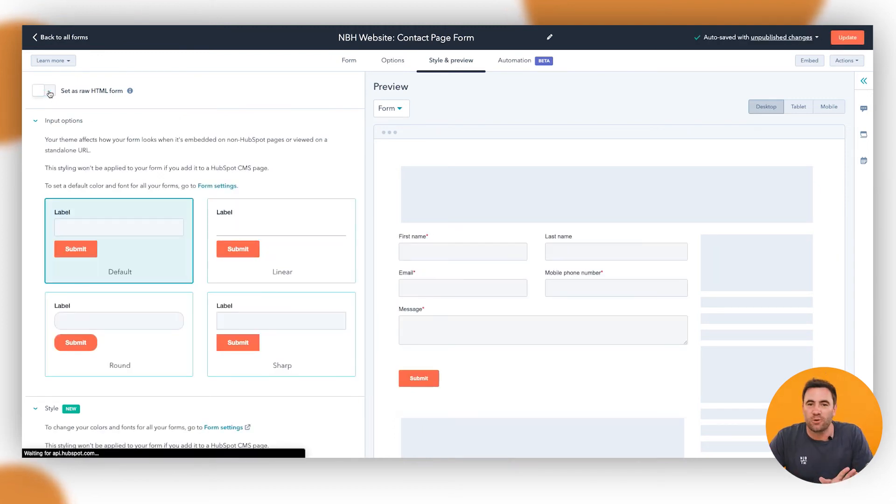
Step: Check the form's automation and follow-up action options, and publish the updated form
{"action": "left_click", "coordinate": [514, 66]}
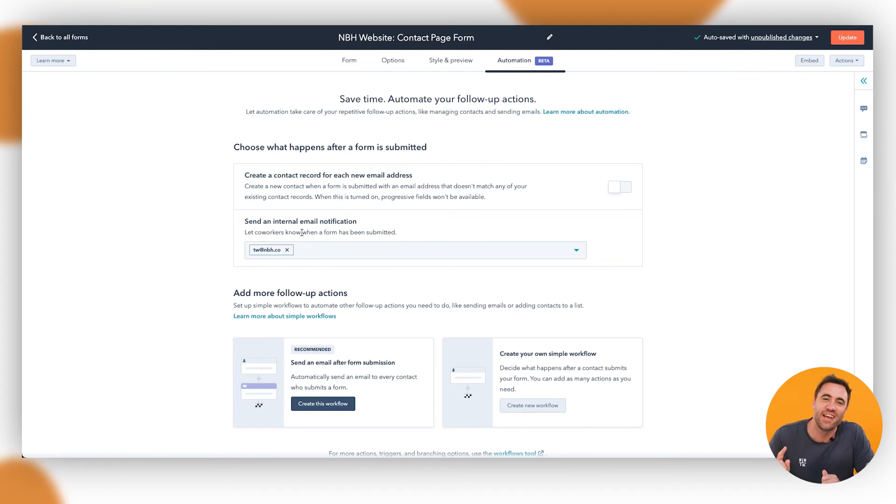
{"action": "scroll", "coordinate": [420, 221], "scroll_direction": "down", "scroll_amount": 1}
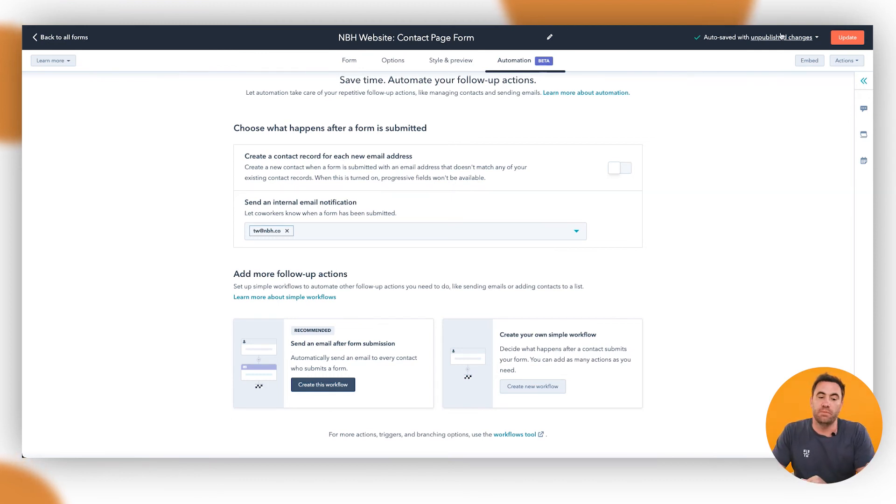
{"action": "left_click", "coordinate": [839, 41]}
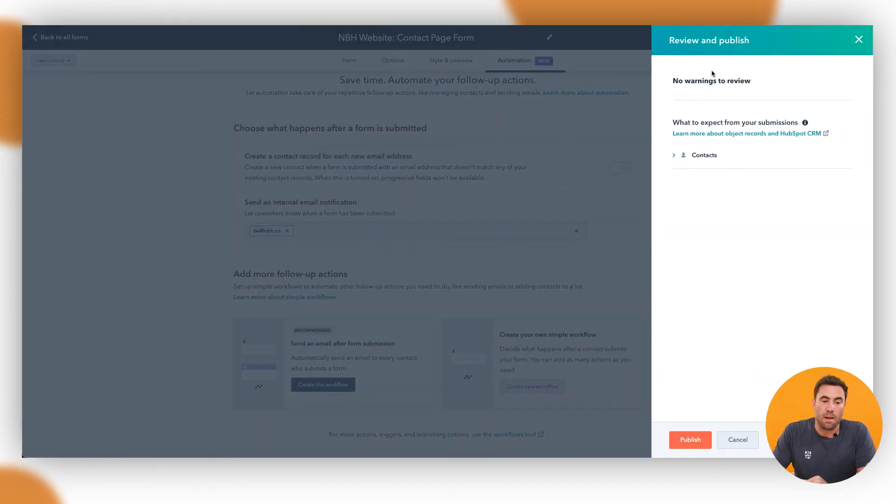
{"action": "left_click", "coordinate": [703, 443]}
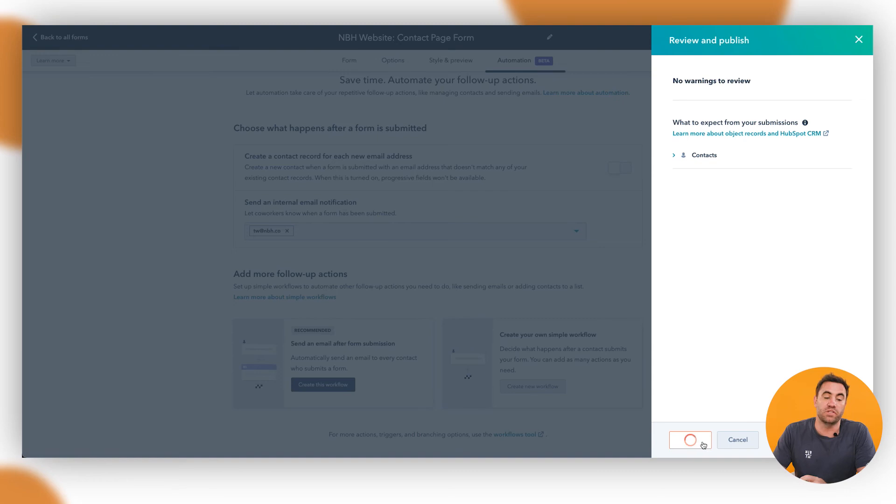